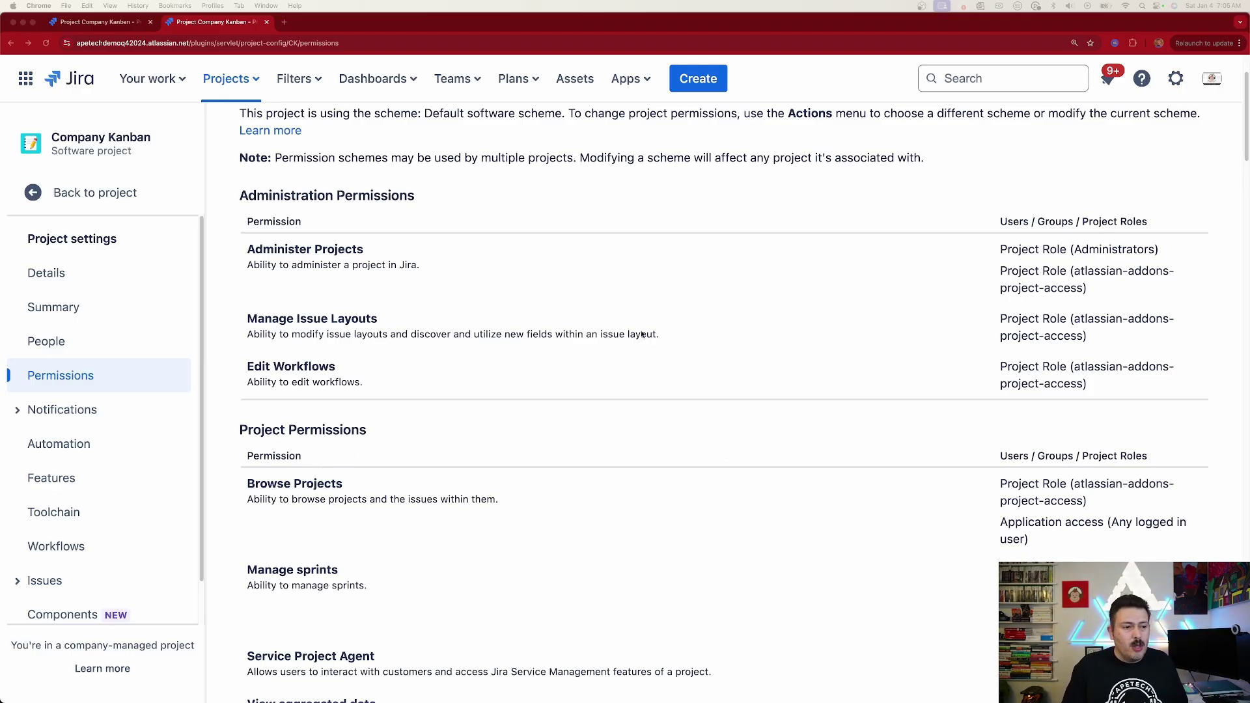
Expand the Issues group in the project settings sidebar to list Types, Layout, Screens and Fields
{"action": "scroll", "coordinate": [318, 335], "scroll_direction": "down", "scroll_amount": 2}
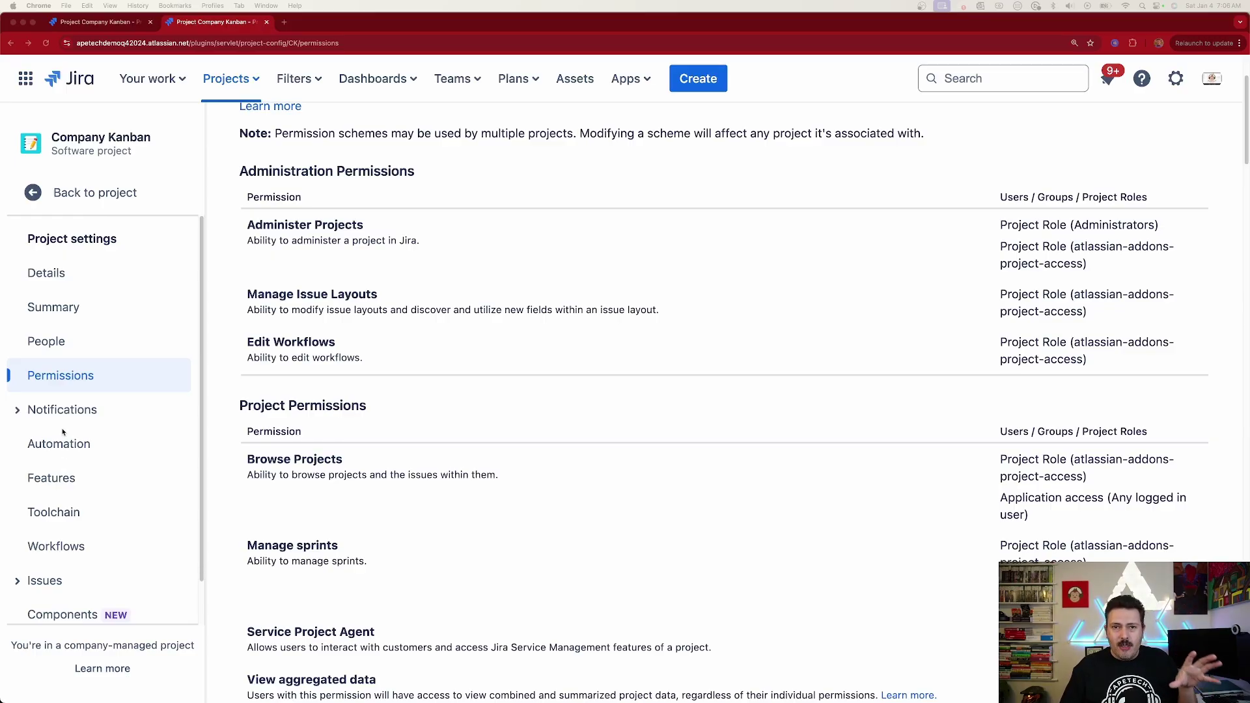
{"action": "scroll", "coordinate": [7, 561], "scroll_direction": "down", "scroll_amount": 2}
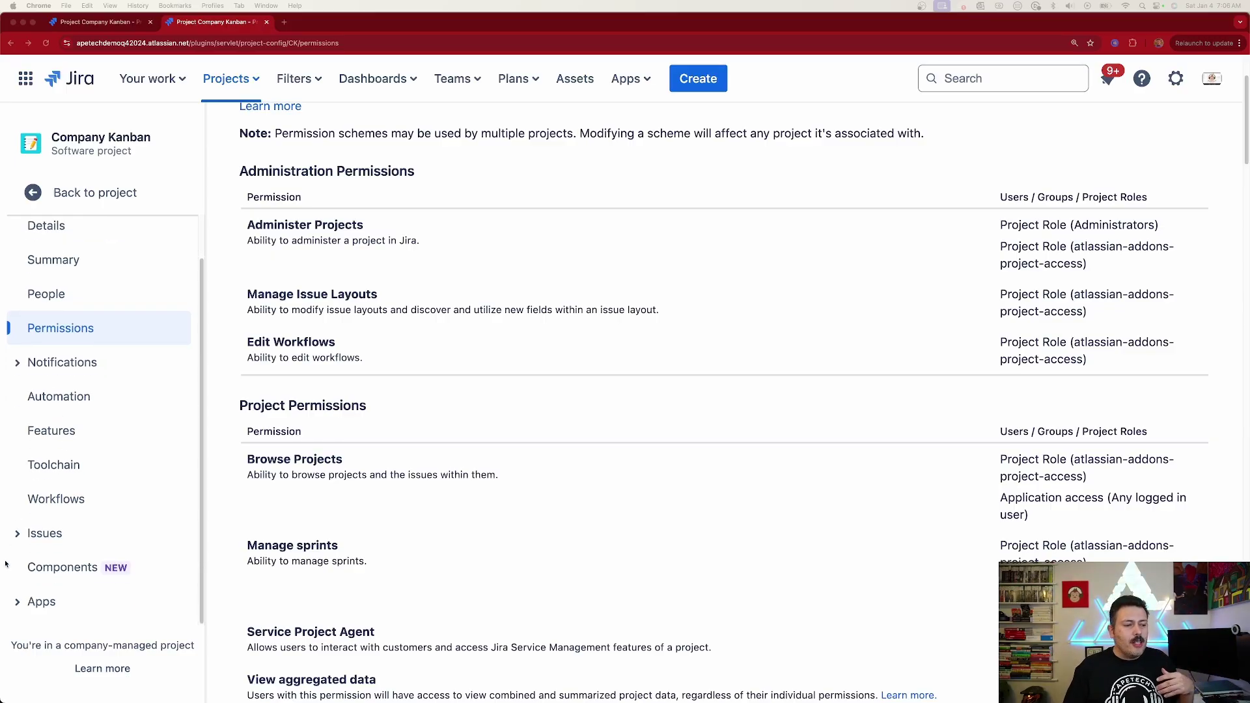
{"action": "left_click", "coordinate": [13, 539]}
{"action": "scroll", "coordinate": [59, 534], "scroll_direction": "down", "scroll_amount": 3}
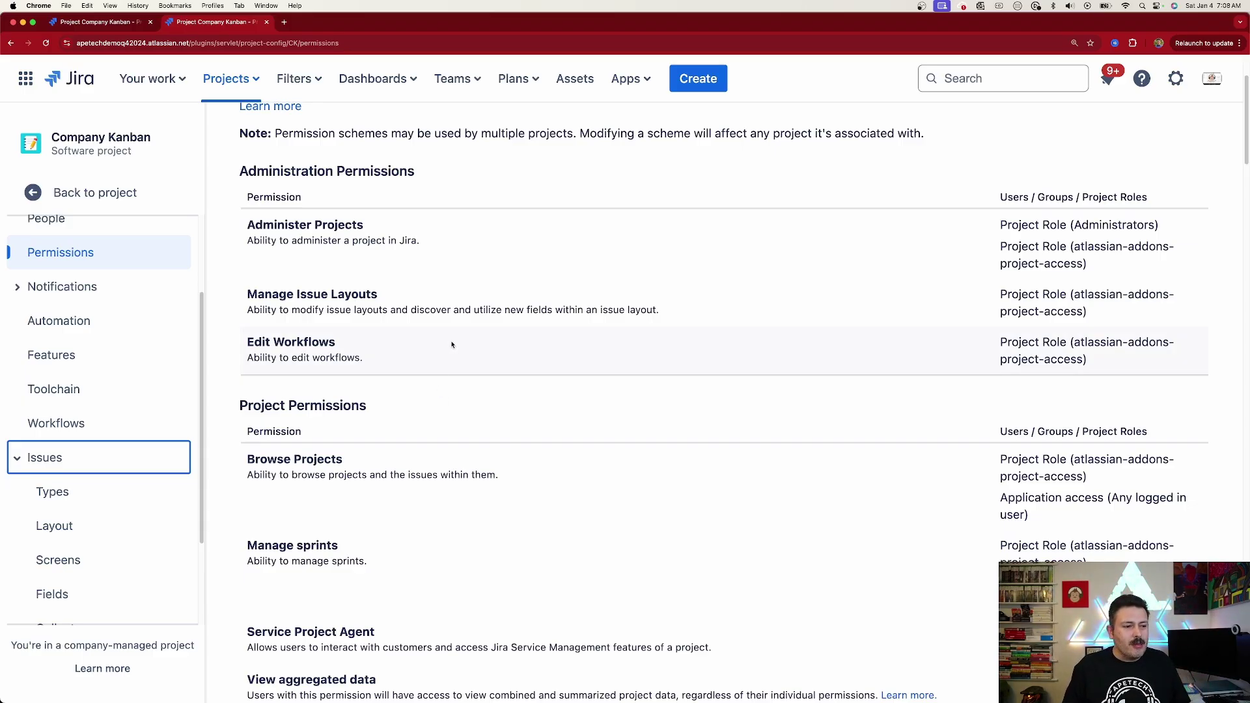
{"action": "scroll", "coordinate": [452, 344], "scroll_direction": "down", "scroll_amount": 5}
Scroll past Project Permissions to the Issue Permissions table showing Archive Issues
{"action": "scroll", "coordinate": [436, 348], "scroll_direction": "down", "scroll_amount": 4}
{"action": "scroll", "coordinate": [391, 345], "scroll_direction": "down", "scroll_amount": 3}
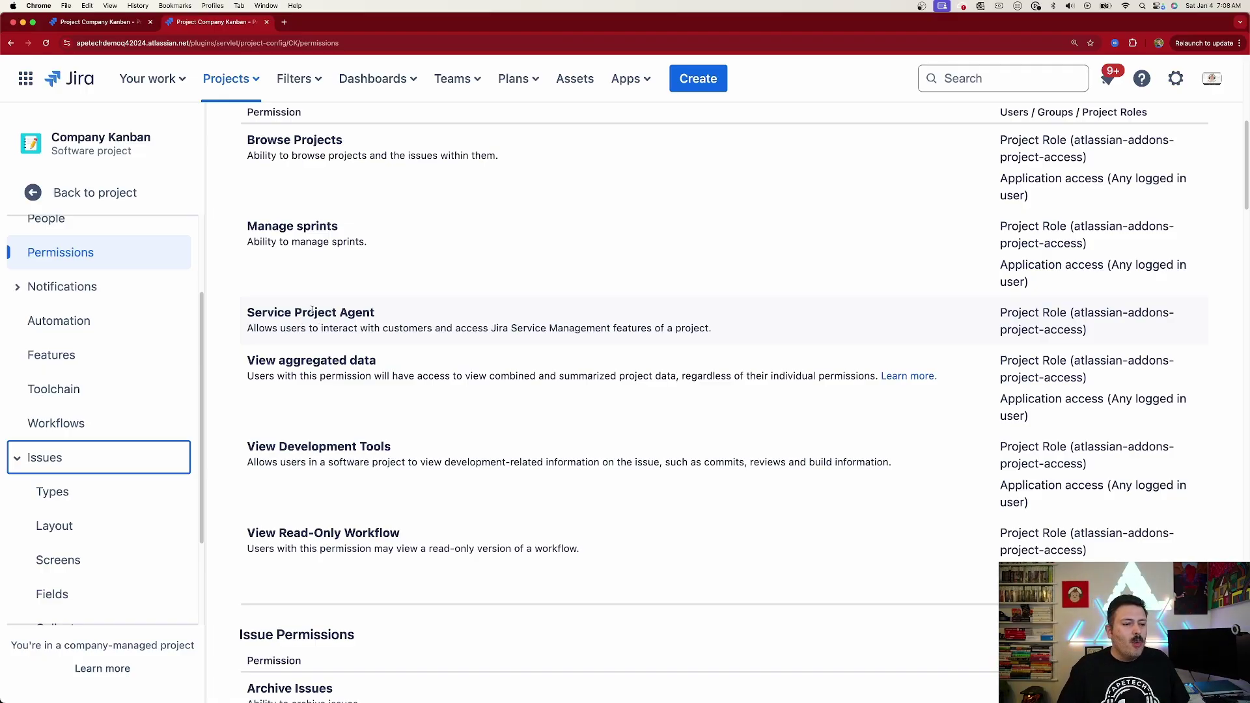
{"action": "scroll", "coordinate": [312, 311], "scroll_direction": "down", "scroll_amount": 5}
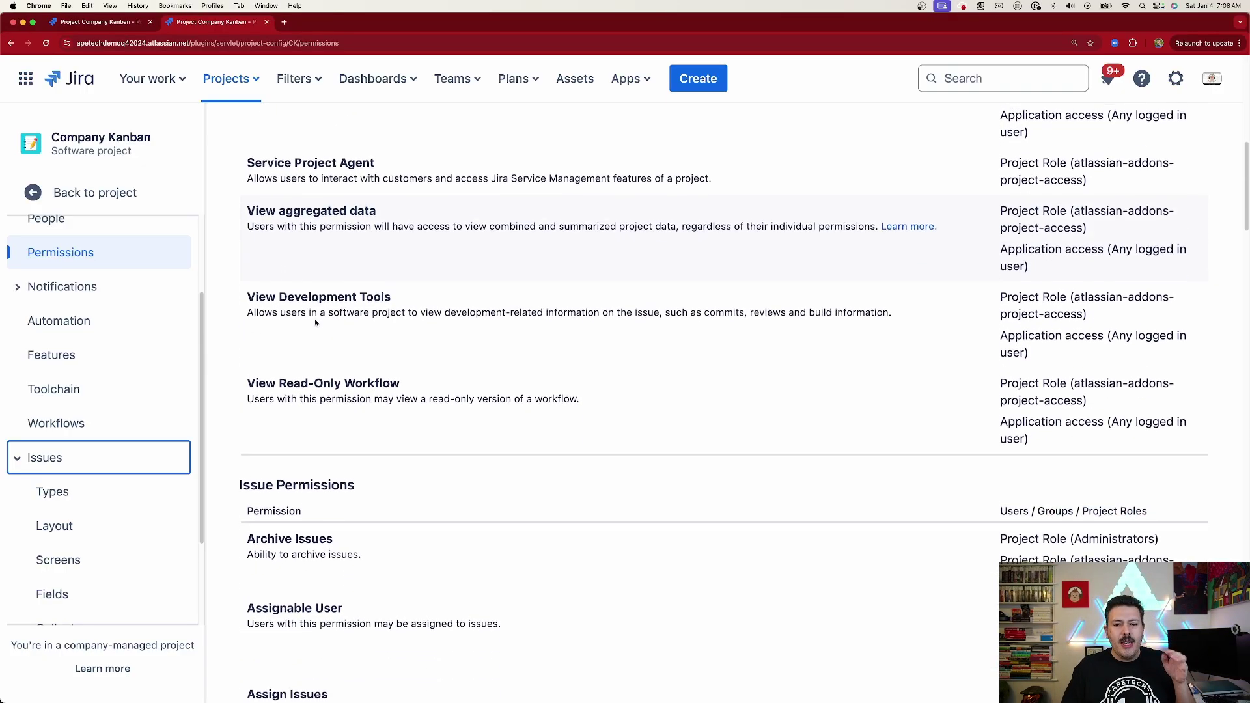
{"action": "scroll", "coordinate": [315, 321], "scroll_direction": "down", "scroll_amount": 4}
{"action": "scroll", "coordinate": [315, 323], "scroll_direction": "down", "scroll_amount": 7}
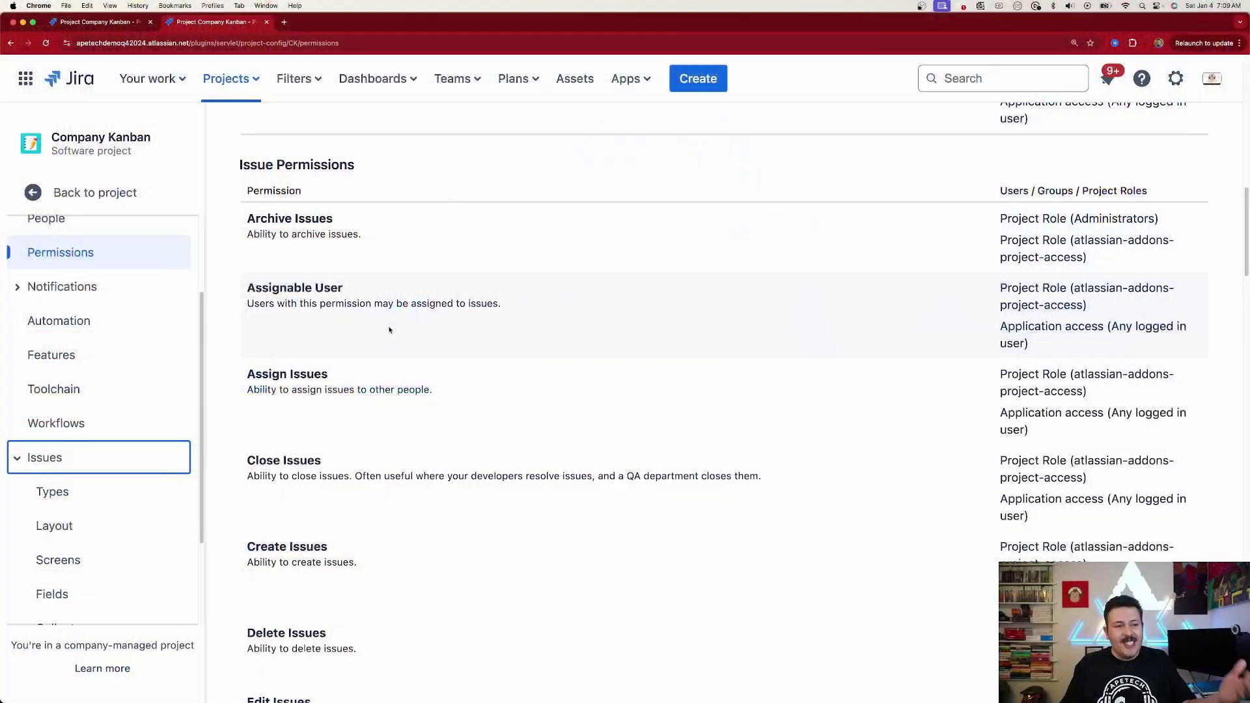
Scroll through Move Issues down to Restore Archived Issues and Voters & Watchers Permissions
{"action": "scroll", "coordinate": [490, 301], "scroll_direction": "down", "scroll_amount": 5}
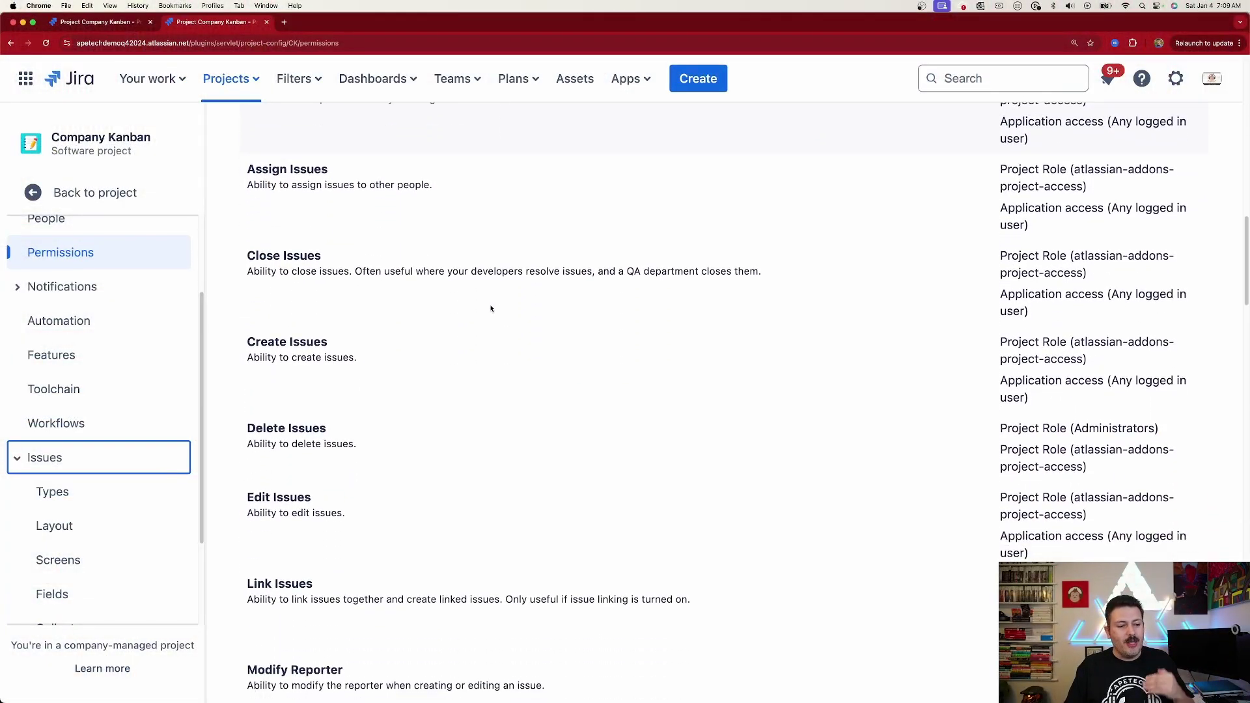
{"action": "scroll", "coordinate": [491, 308], "scroll_direction": "down", "scroll_amount": 9}
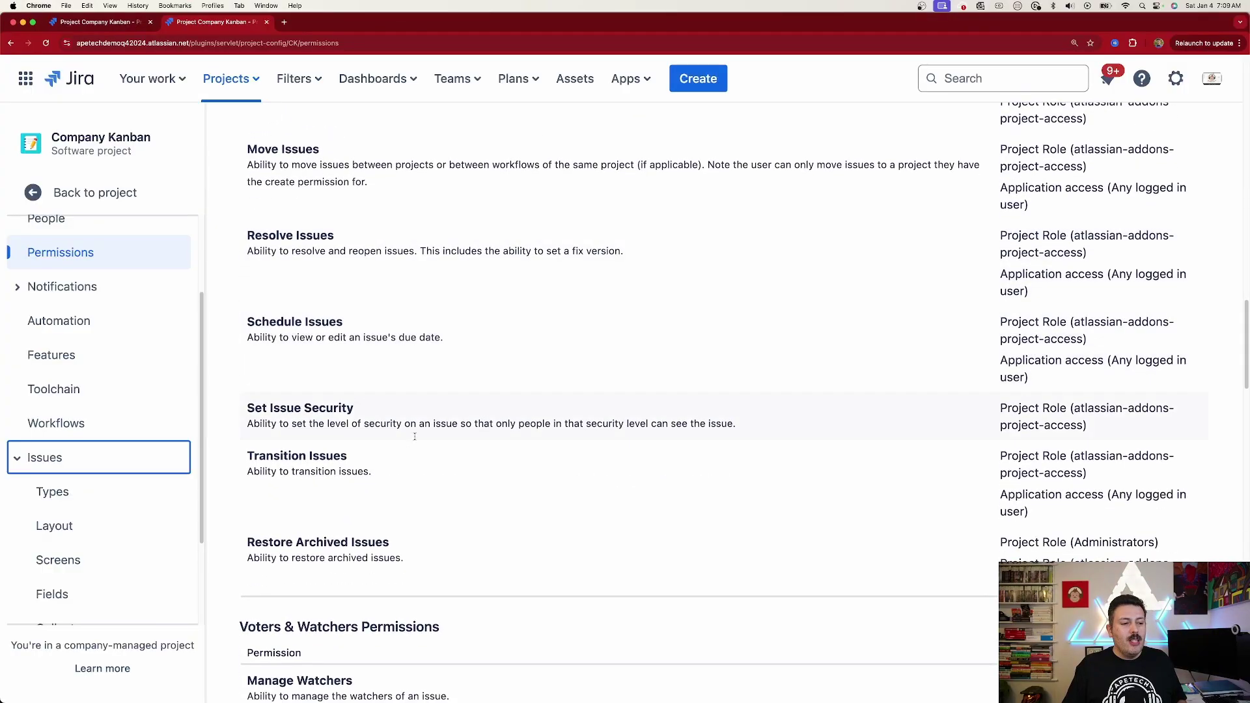
{"action": "scroll", "coordinate": [345, 508], "scroll_direction": "down", "scroll_amount": 2}
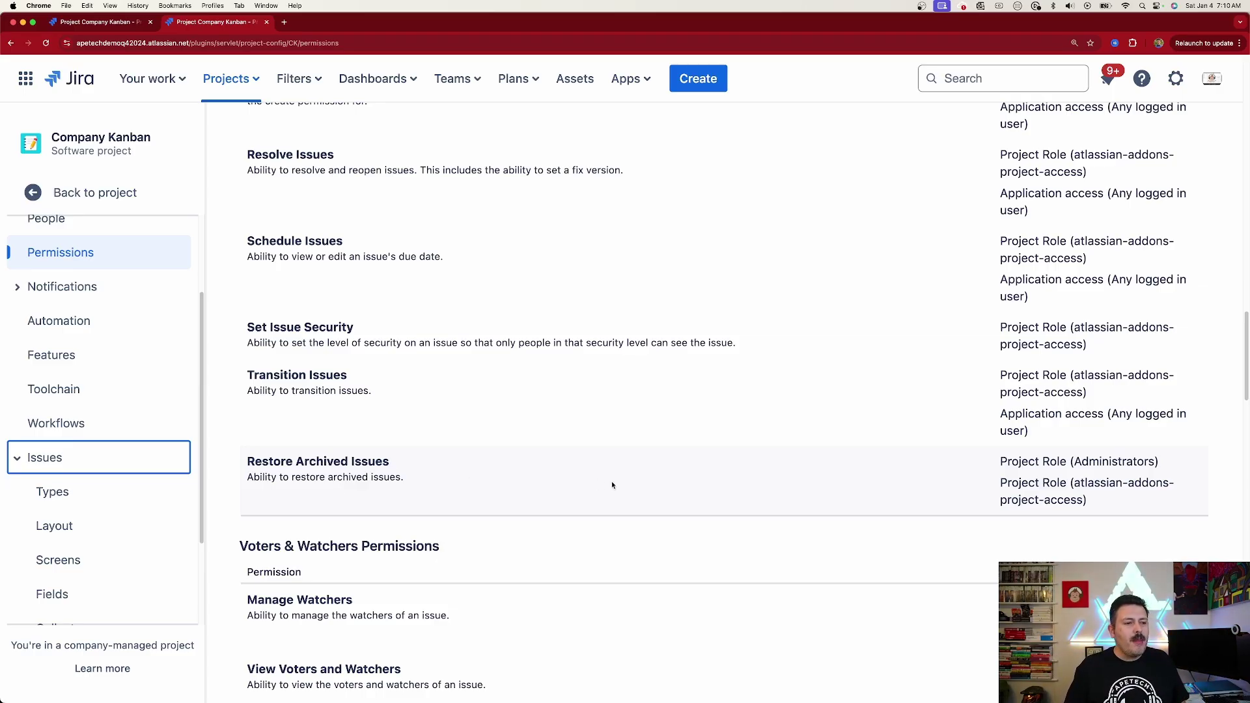
{"action": "scroll", "coordinate": [631, 474], "scroll_direction": "down", "scroll_amount": 2}
Scroll through Comments, Attachments and Time Tracking to Manage views and Merge ideas
{"action": "scroll", "coordinate": [630, 473], "scroll_direction": "up", "scroll_amount": 5}
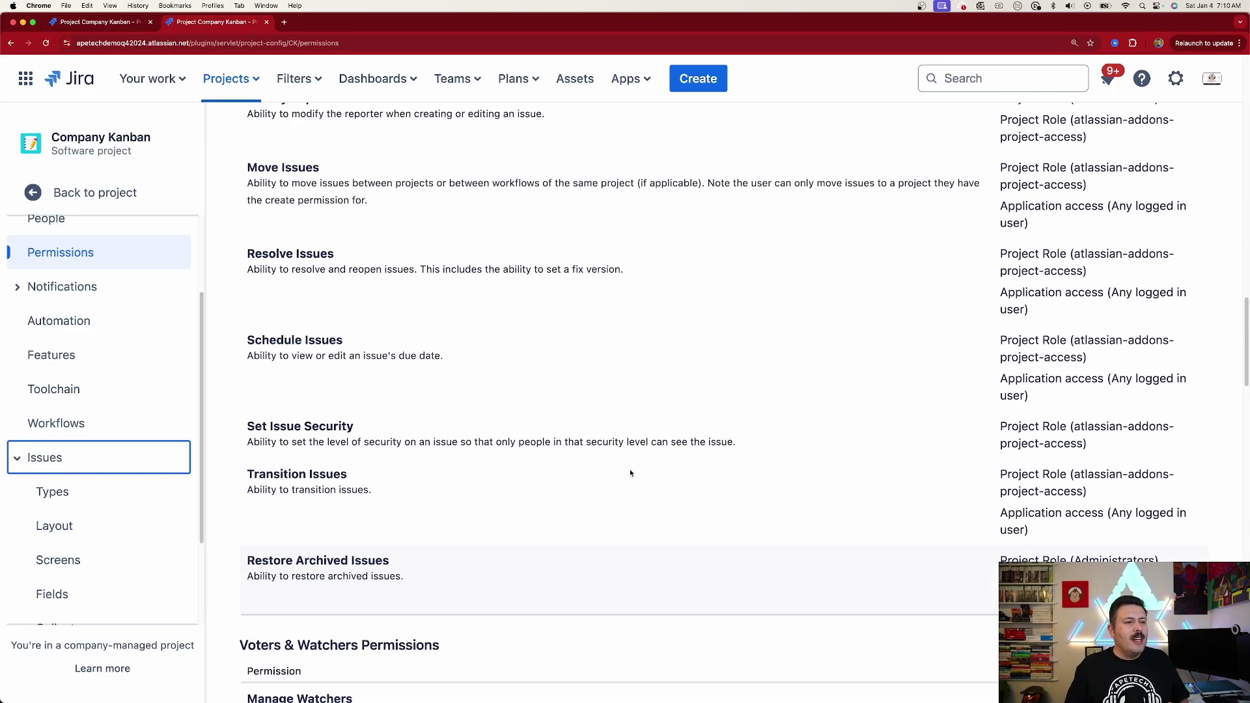
{"action": "scroll", "coordinate": [630, 473], "scroll_direction": "up", "scroll_amount": 5}
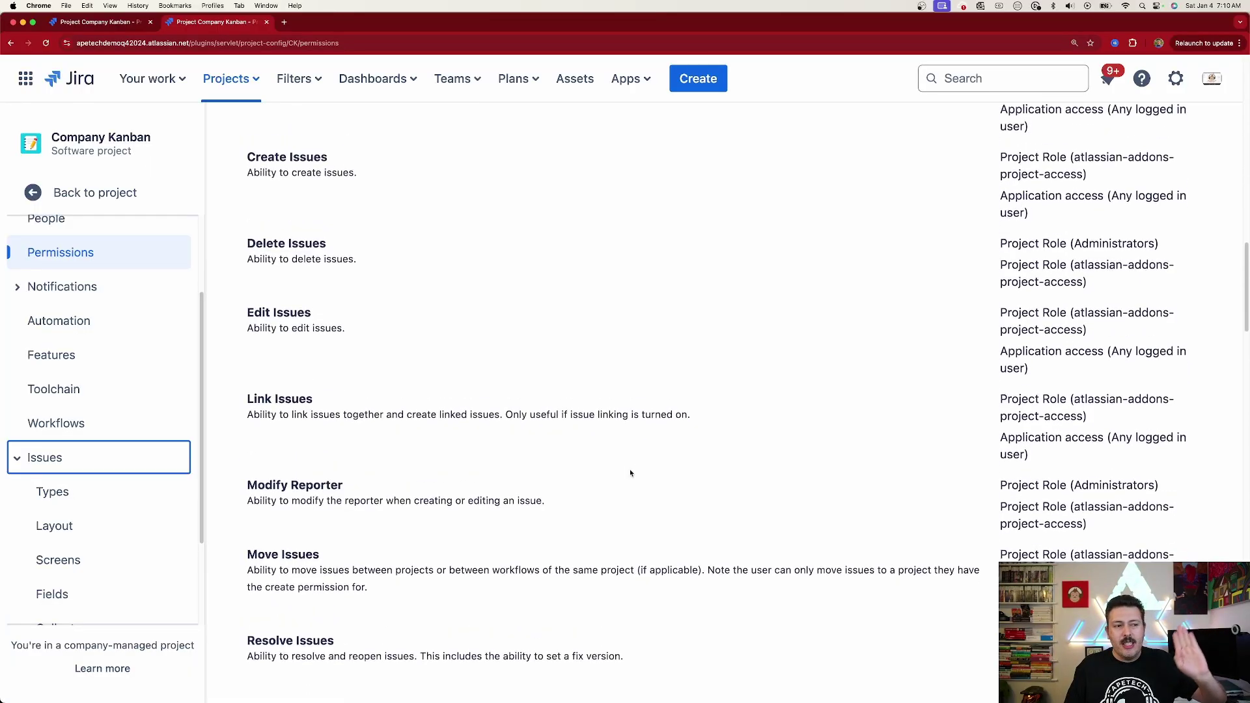
{"action": "scroll", "coordinate": [630, 474], "scroll_direction": "up", "scroll_amount": 1}
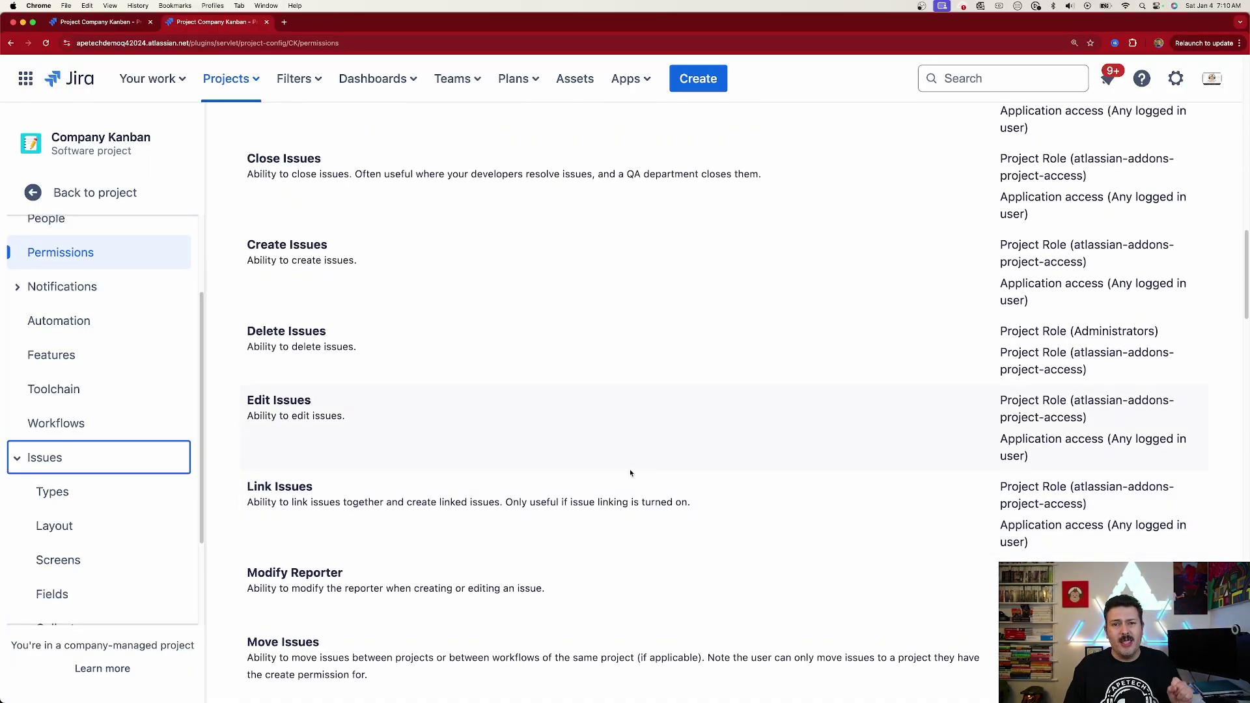
{"action": "scroll", "coordinate": [630, 473], "scroll_direction": "down", "scroll_amount": 4}
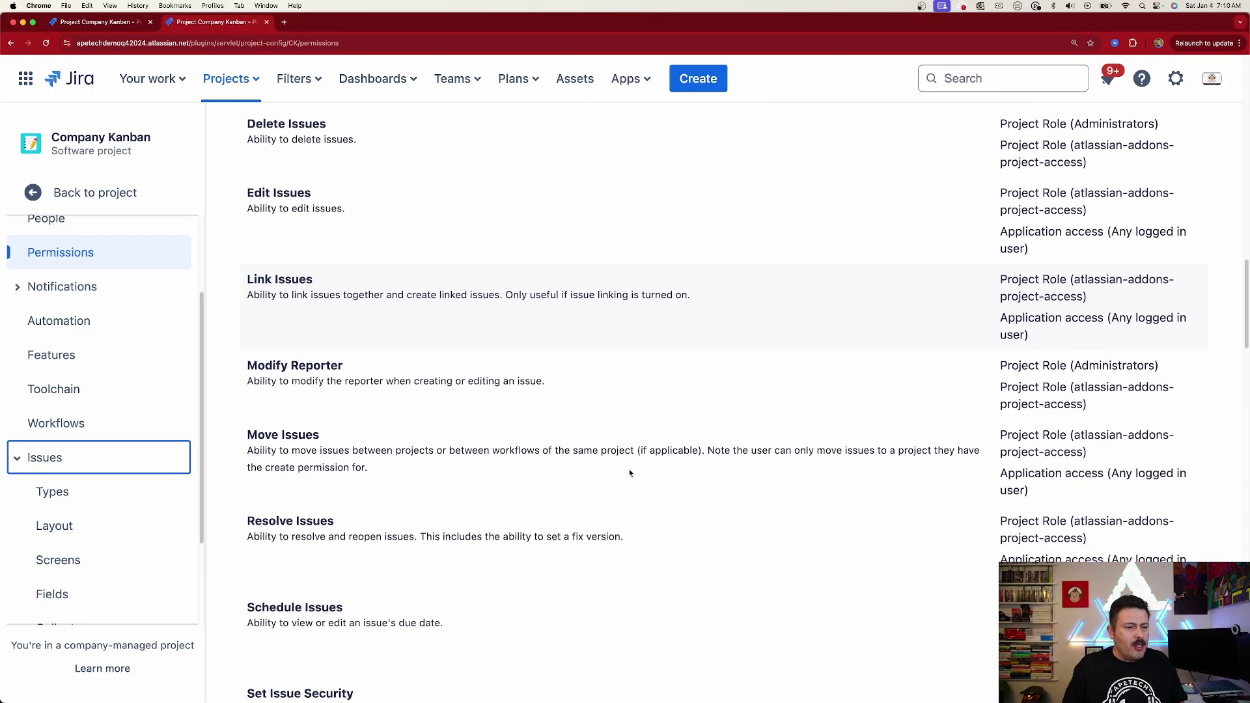
{"action": "scroll", "coordinate": [629, 473], "scroll_direction": "down", "scroll_amount": 2}
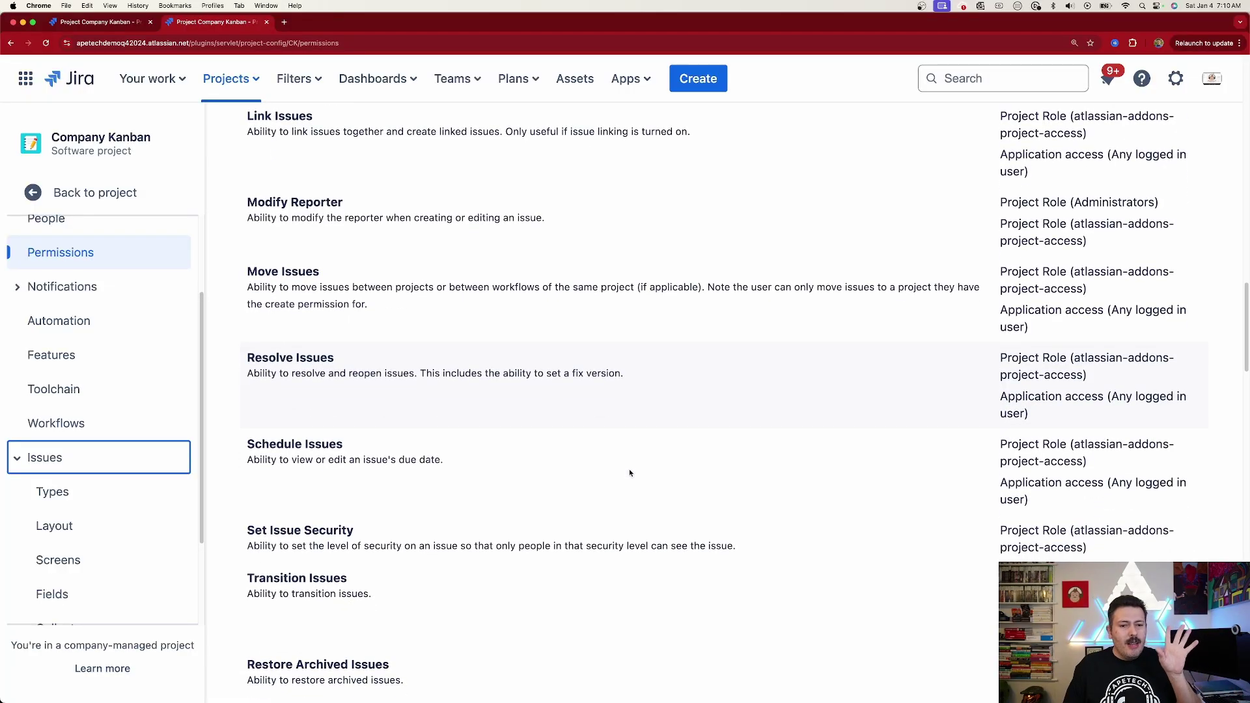
{"action": "scroll", "coordinate": [630, 473], "scroll_direction": "down", "scroll_amount": 2}
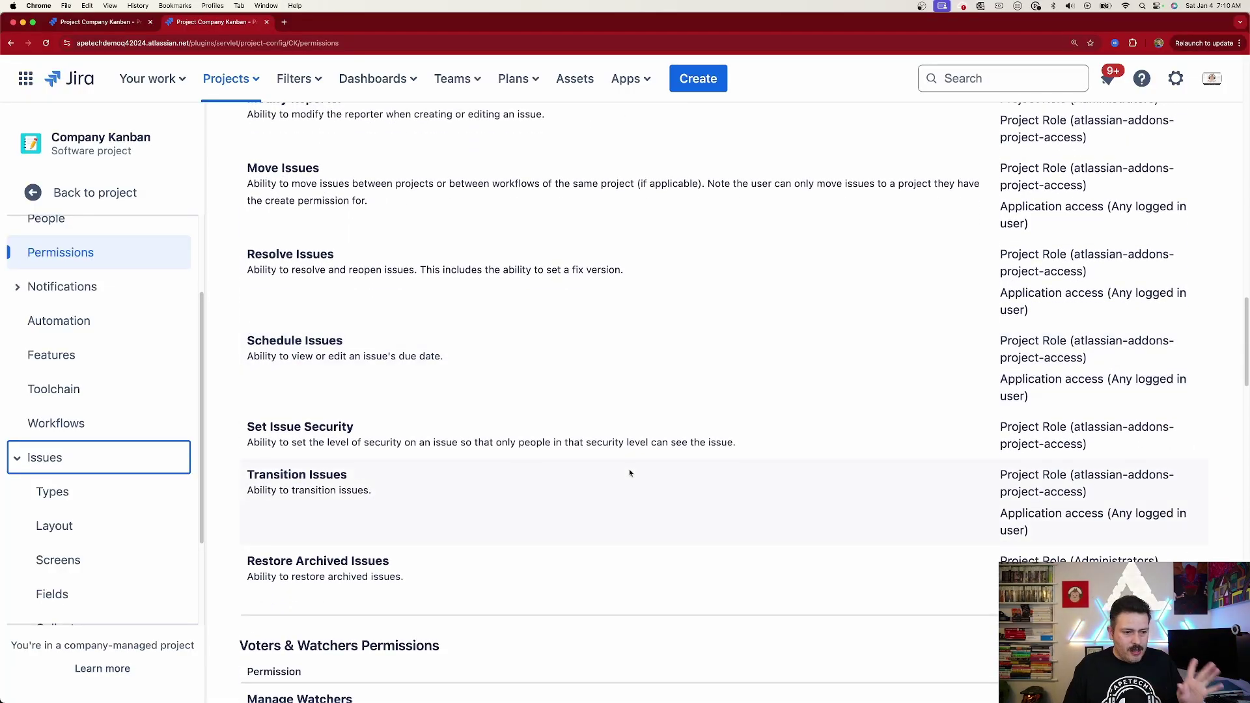
{"action": "scroll", "coordinate": [629, 474], "scroll_direction": "down", "scroll_amount": 5}
{"action": "scroll", "coordinate": [630, 473], "scroll_direction": "down", "scroll_amount": 5}
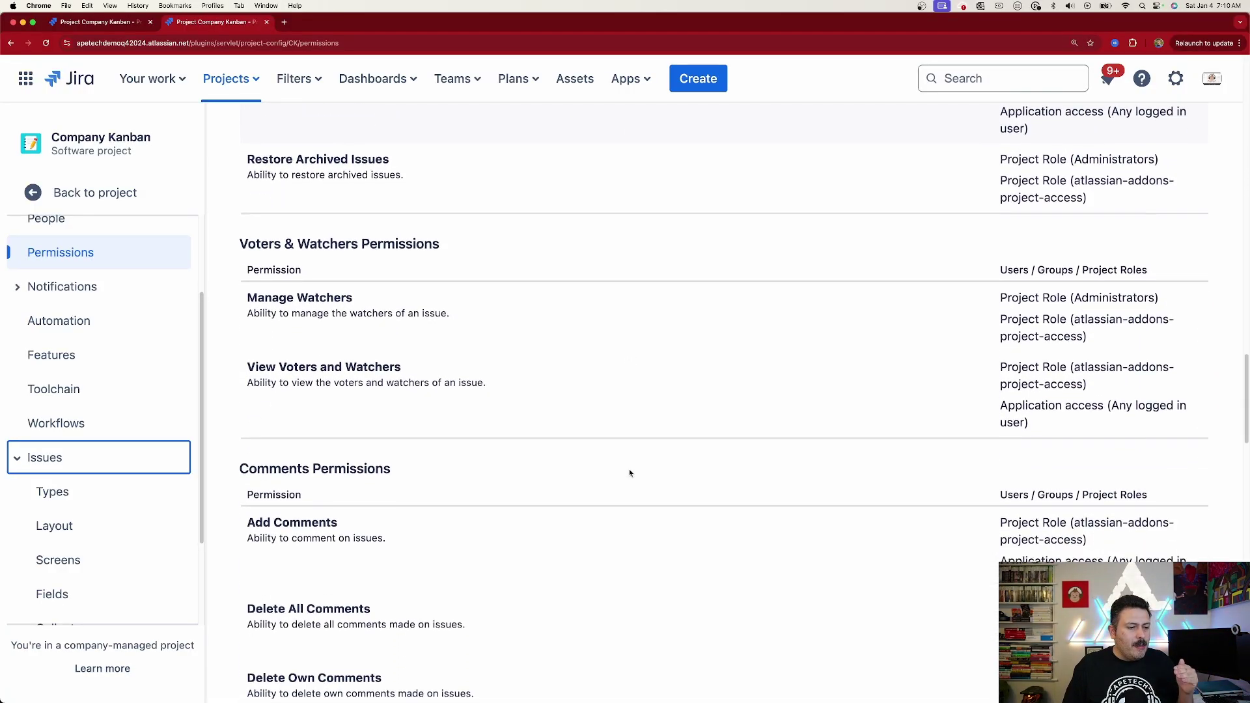
{"action": "scroll", "coordinate": [629, 473], "scroll_direction": "down", "scroll_amount": 10}
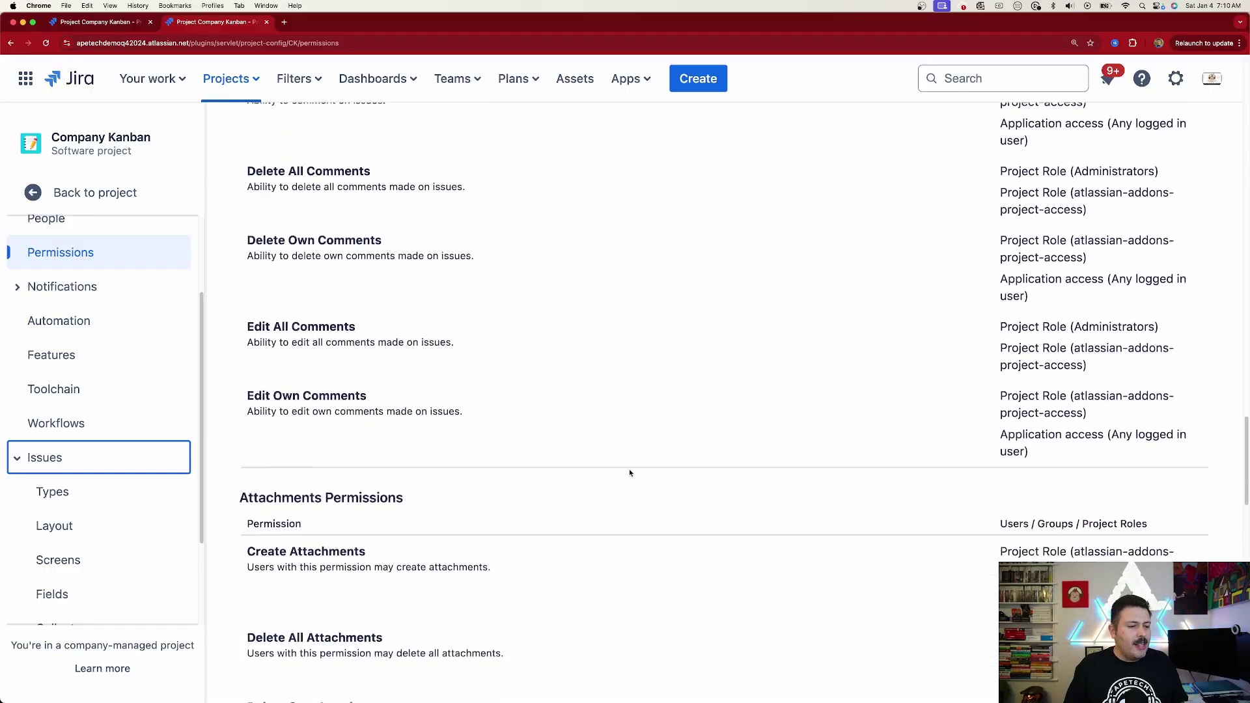
{"action": "scroll", "coordinate": [629, 472], "scroll_direction": "down", "scroll_amount": 12}
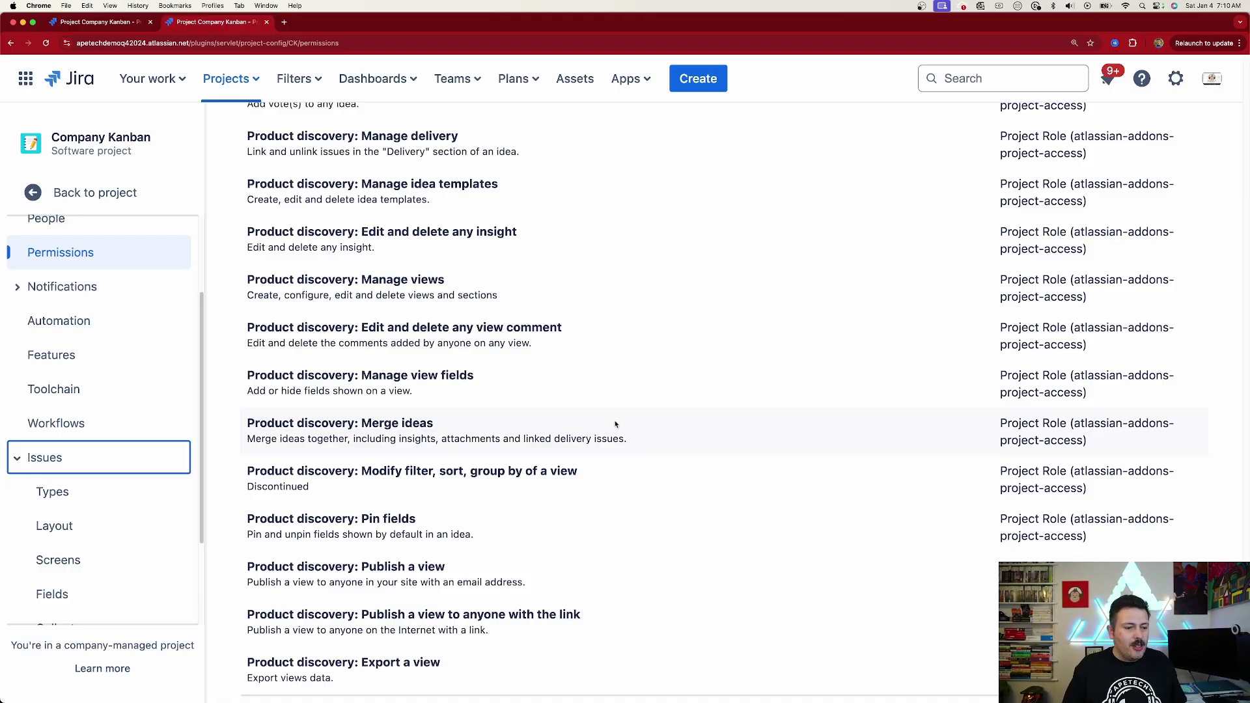
Scroll back up from Product discovery to Attachments and Time Tracking Permissions
{"action": "scroll", "coordinate": [612, 390], "scroll_direction": "up", "scroll_amount": 12}
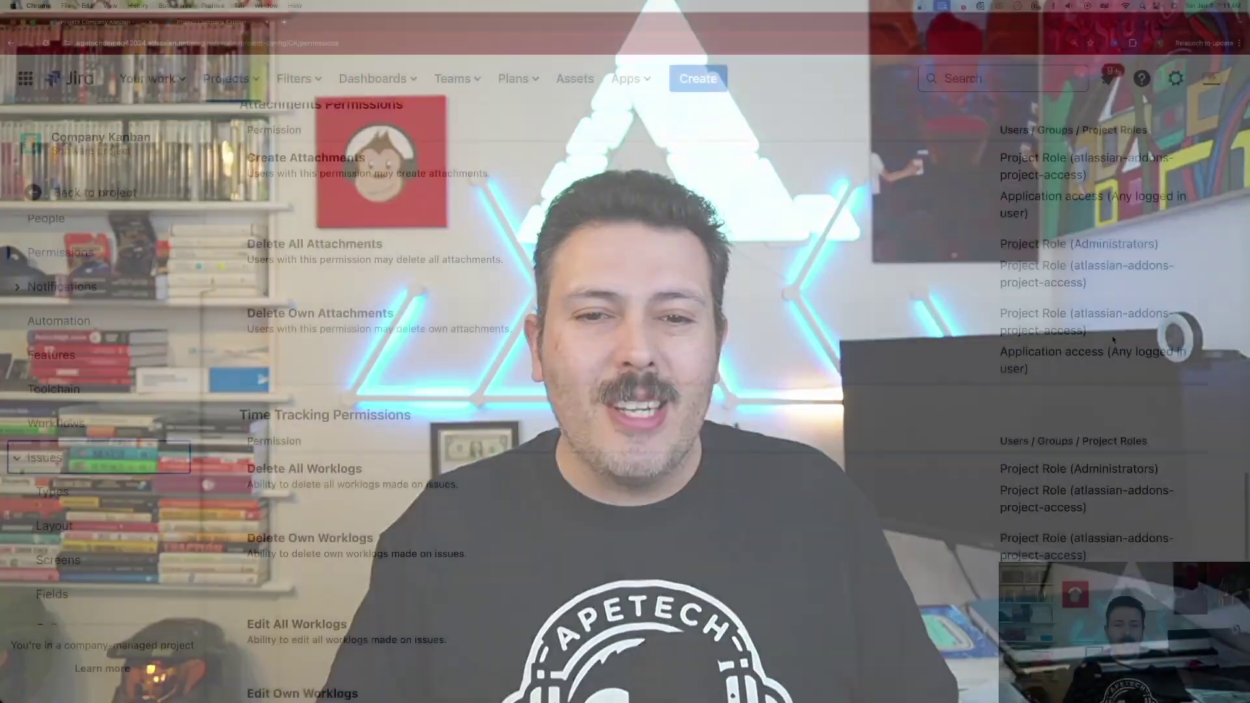
{"action": "scroll", "coordinate": [1107, 339], "scroll_direction": "up", "scroll_amount": 15}
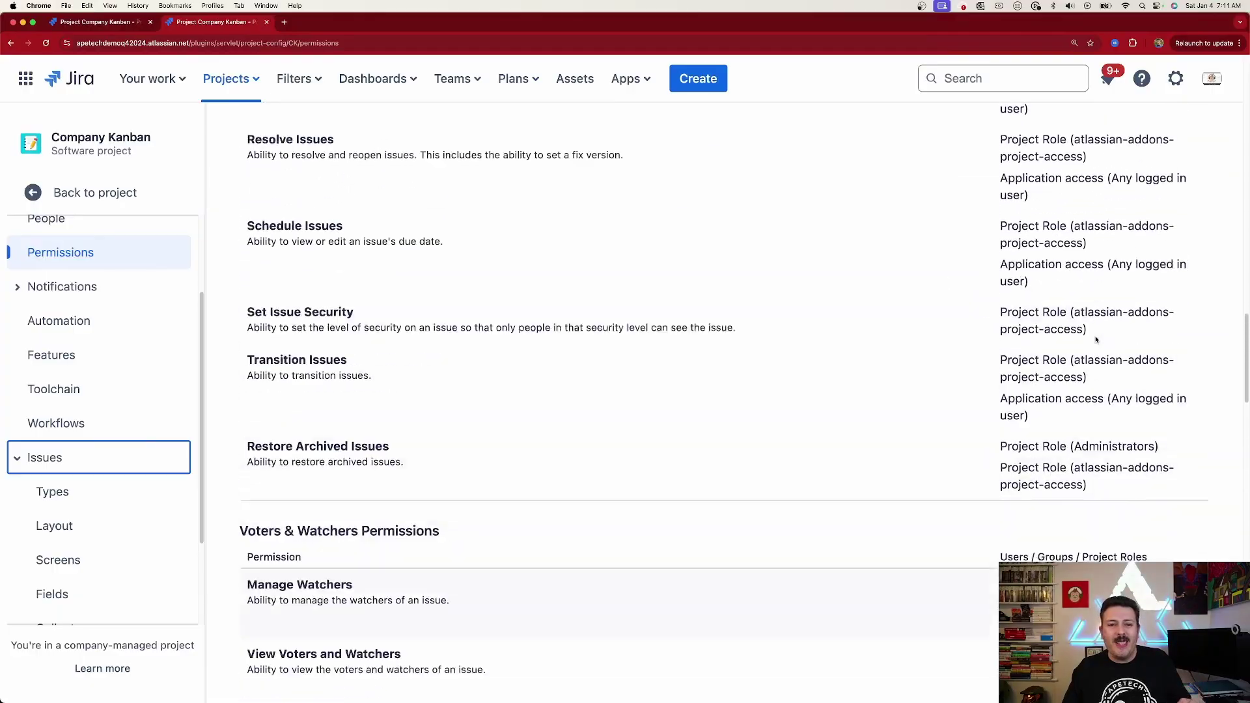
Scroll to the top of the page to the Administration Permissions table with Administer Projects
{"action": "scroll", "coordinate": [1096, 339], "scroll_direction": "up", "scroll_amount": 2}
{"action": "scroll", "coordinate": [1067, 261], "scroll_direction": "up", "scroll_amount": 15}
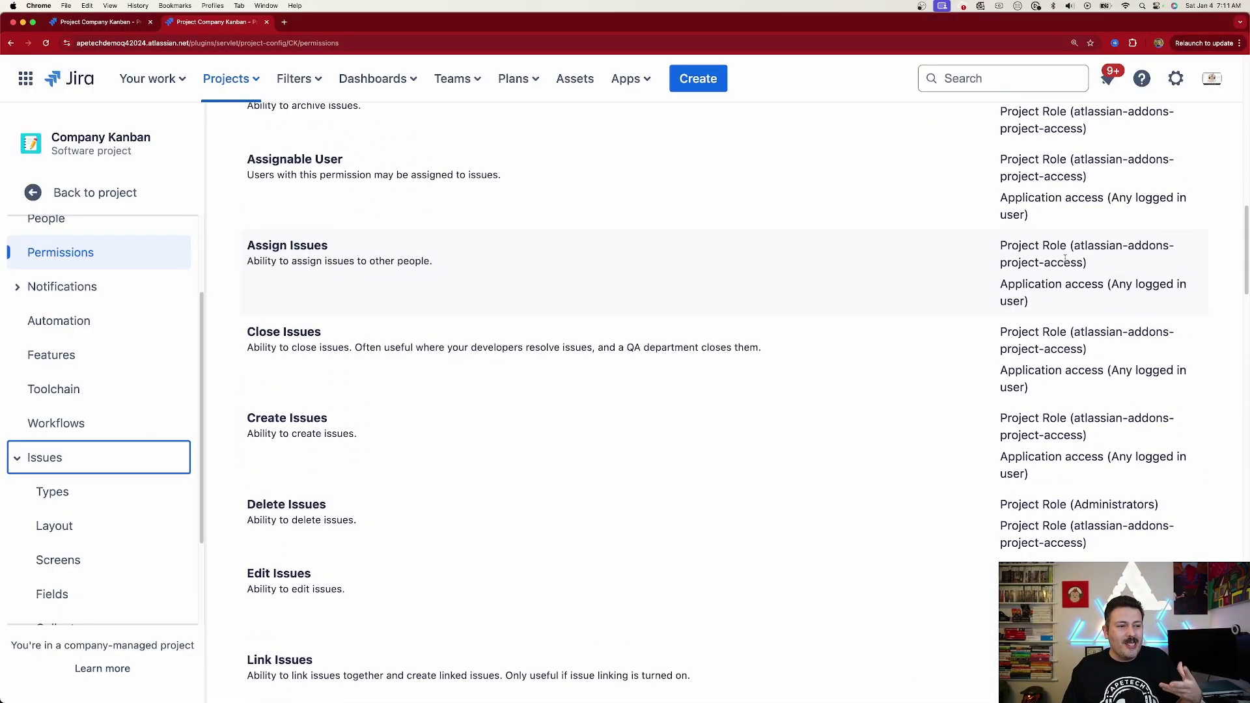
{"action": "scroll", "coordinate": [1065, 258], "scroll_direction": "up", "scroll_amount": 3}
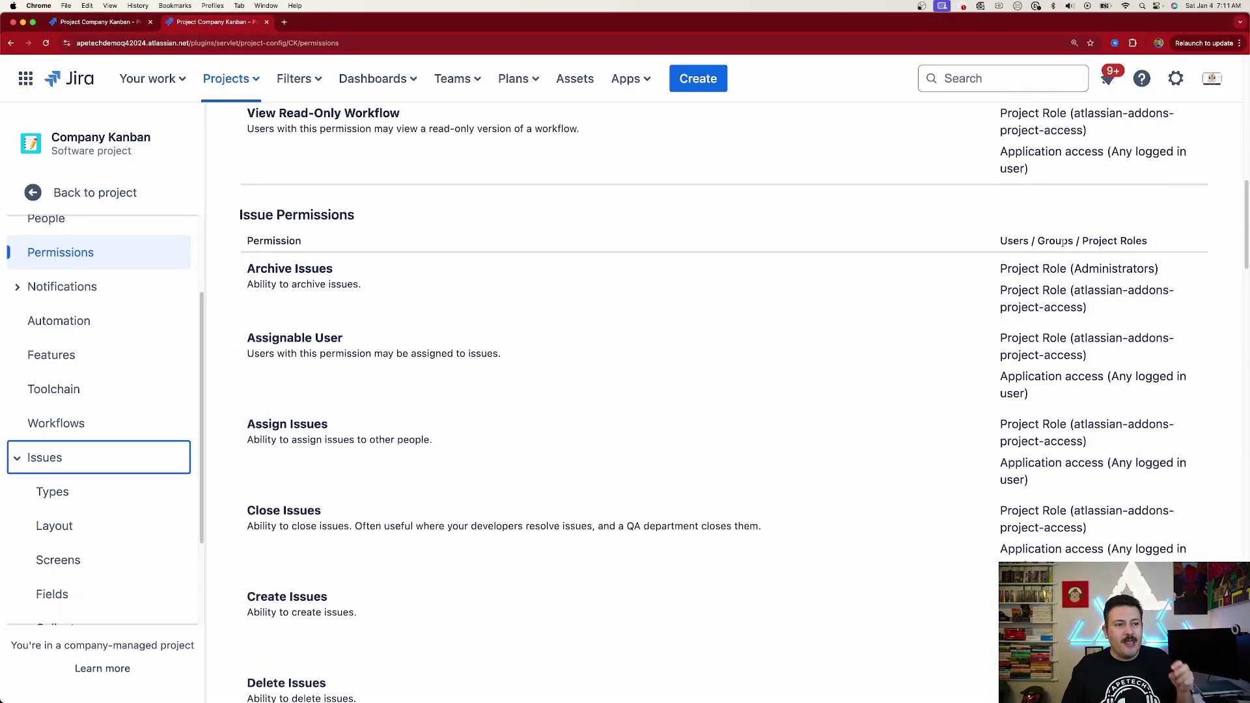
{"action": "scroll", "coordinate": [1065, 251], "scroll_direction": "up", "scroll_amount": 4}
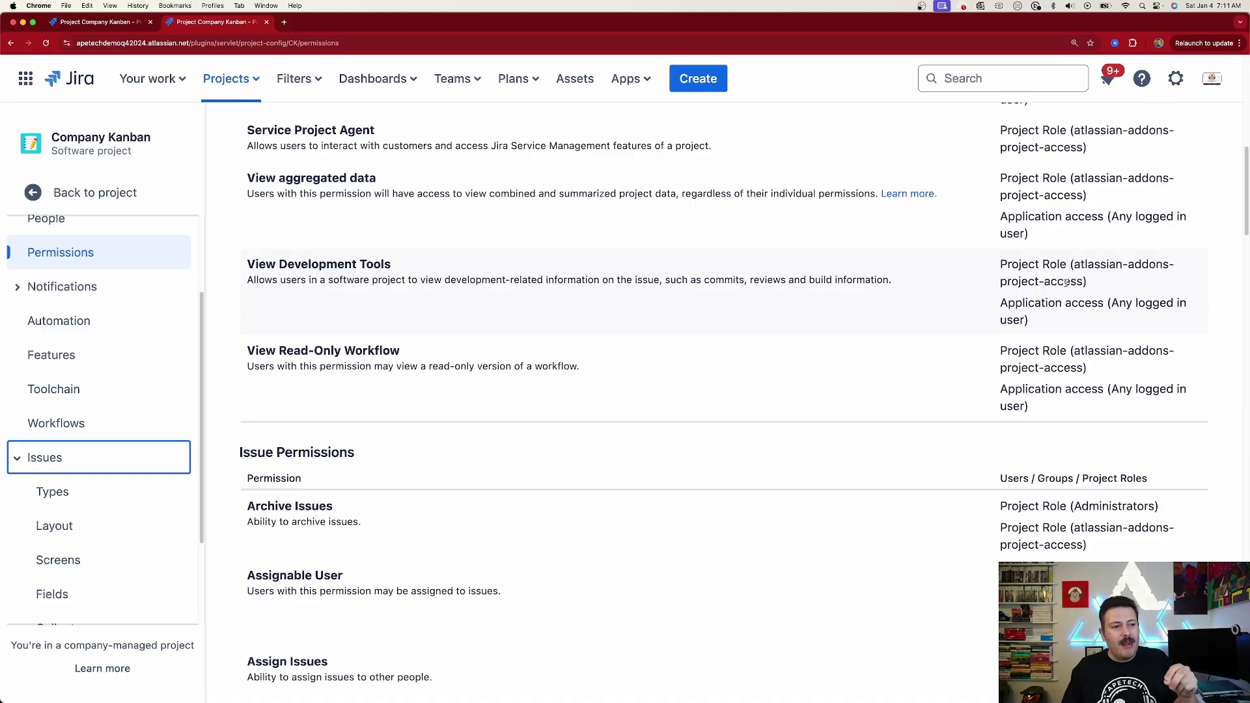
{"action": "scroll", "coordinate": [1066, 283], "scroll_direction": "up", "scroll_amount": 6}
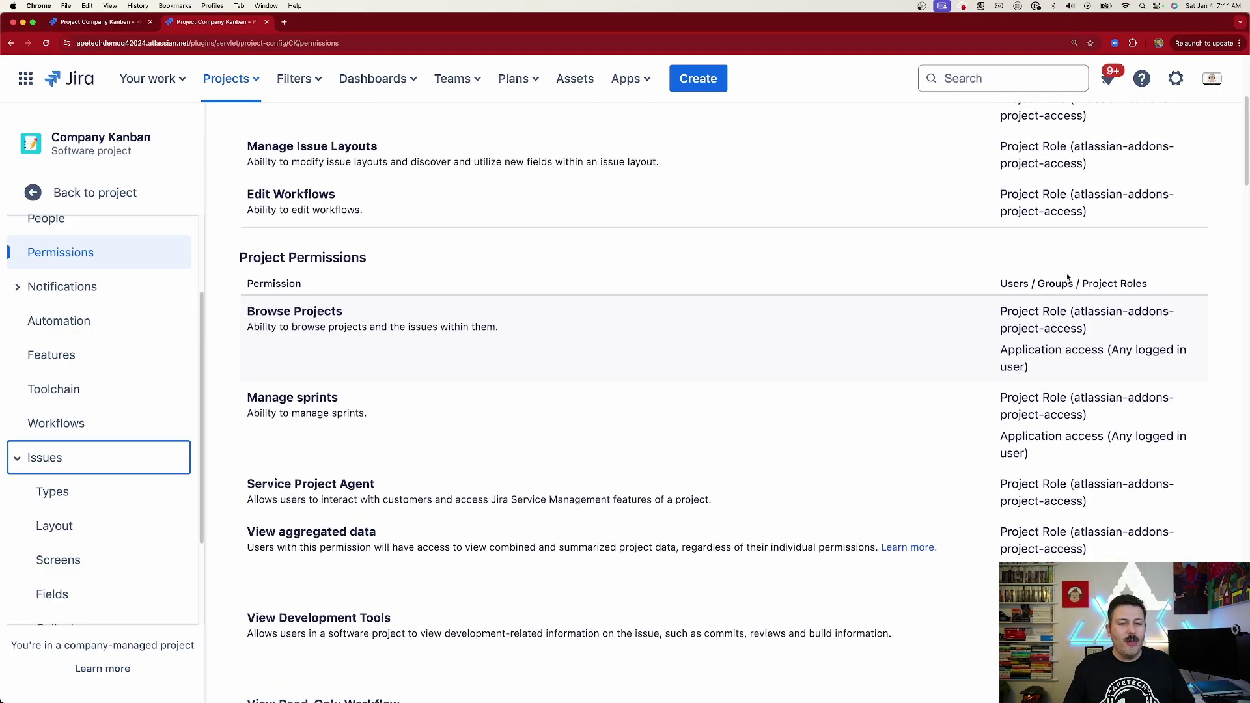
{"action": "scroll", "coordinate": [1120, 267], "scroll_direction": "up", "scroll_amount": 2}
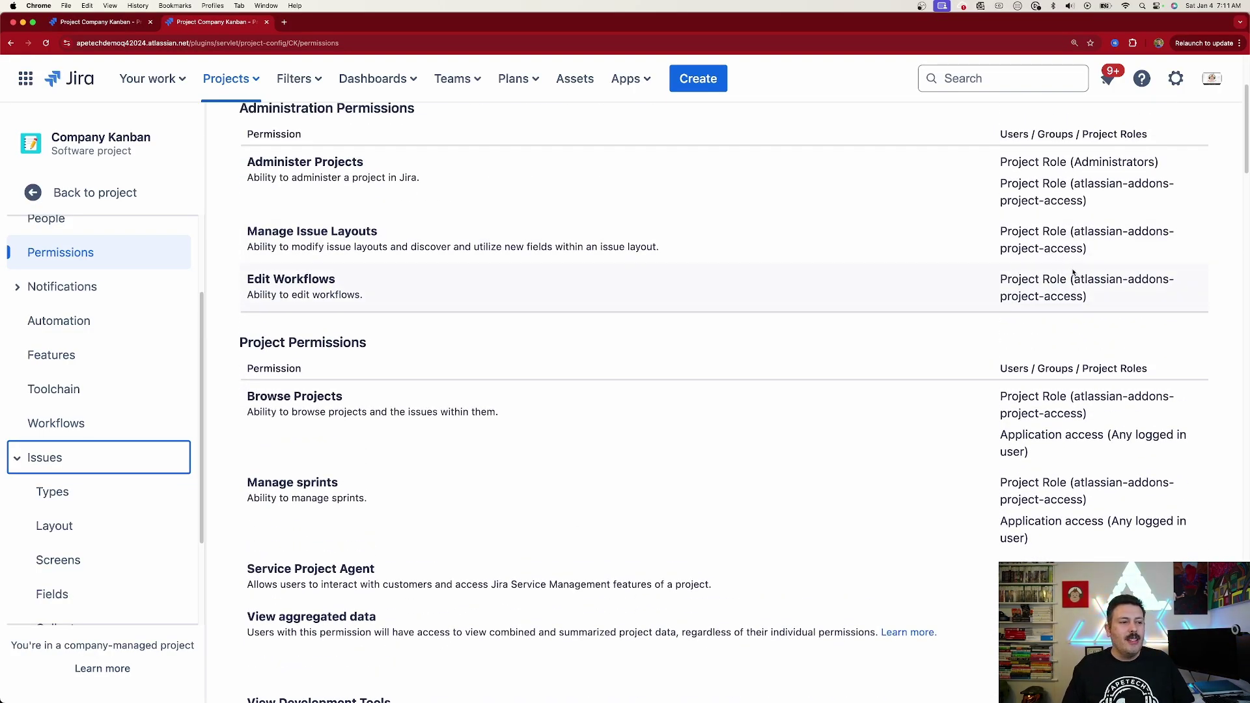